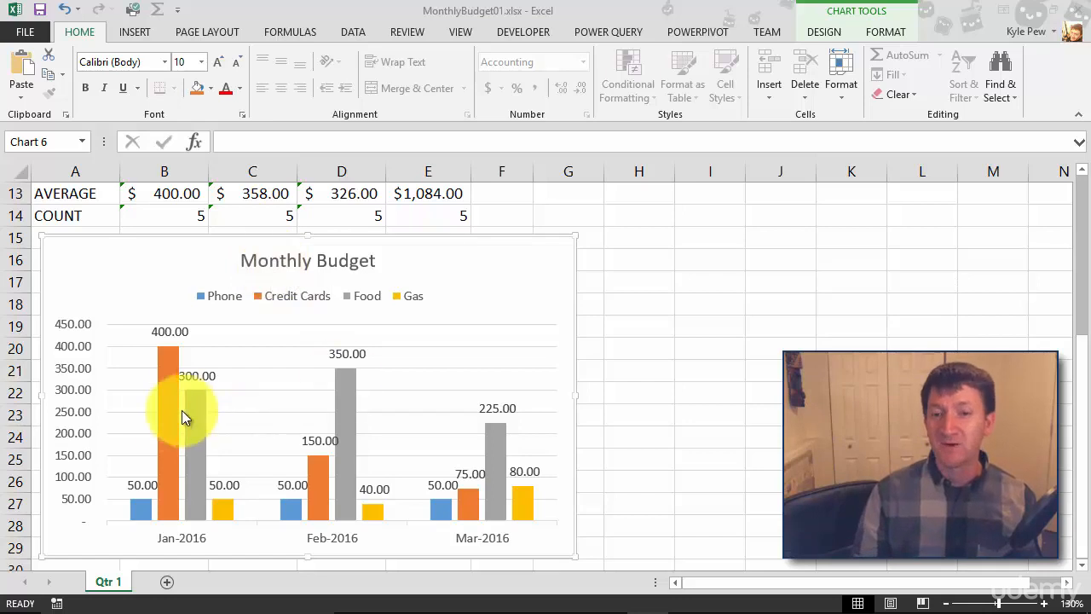
Step: Preview the available chart styles on the Monthly Budget chart without applying one
mouse_move(164, 417)
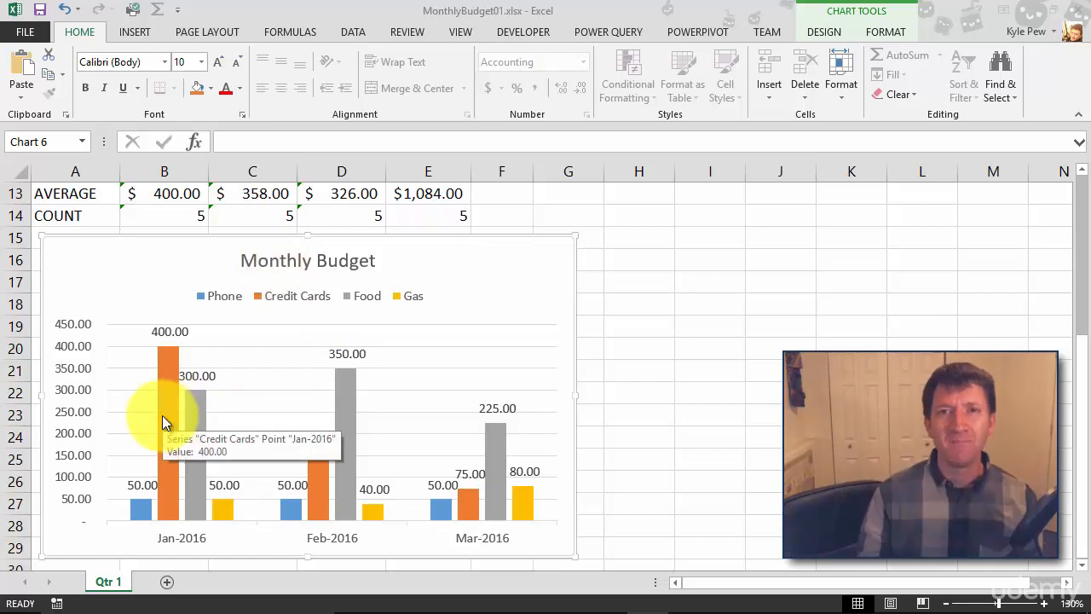
mouse_move(203, 421)
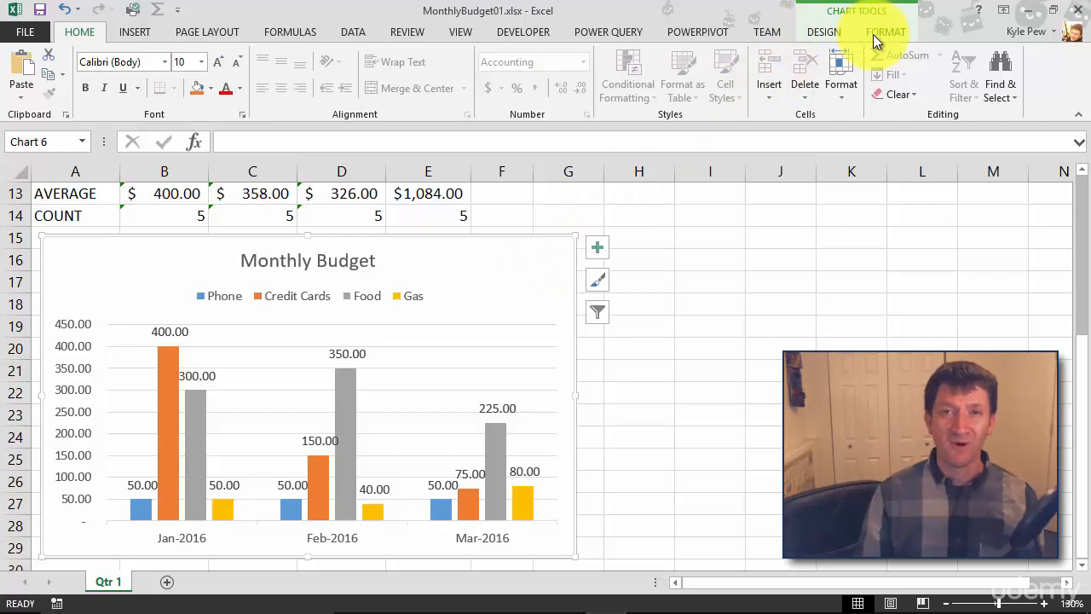
left_click(835, 37)
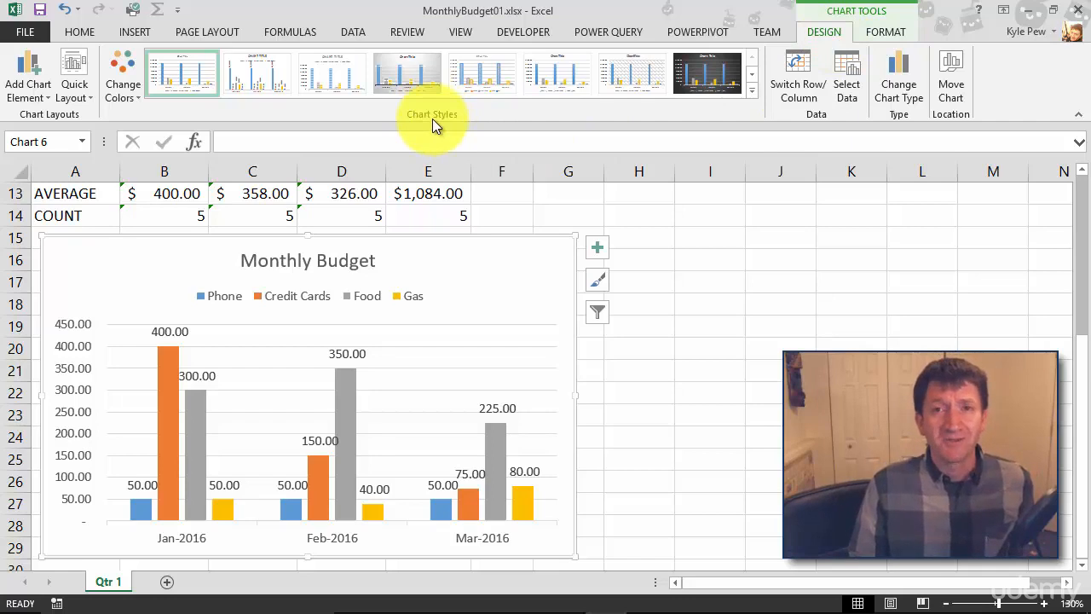
left_click(750, 91)
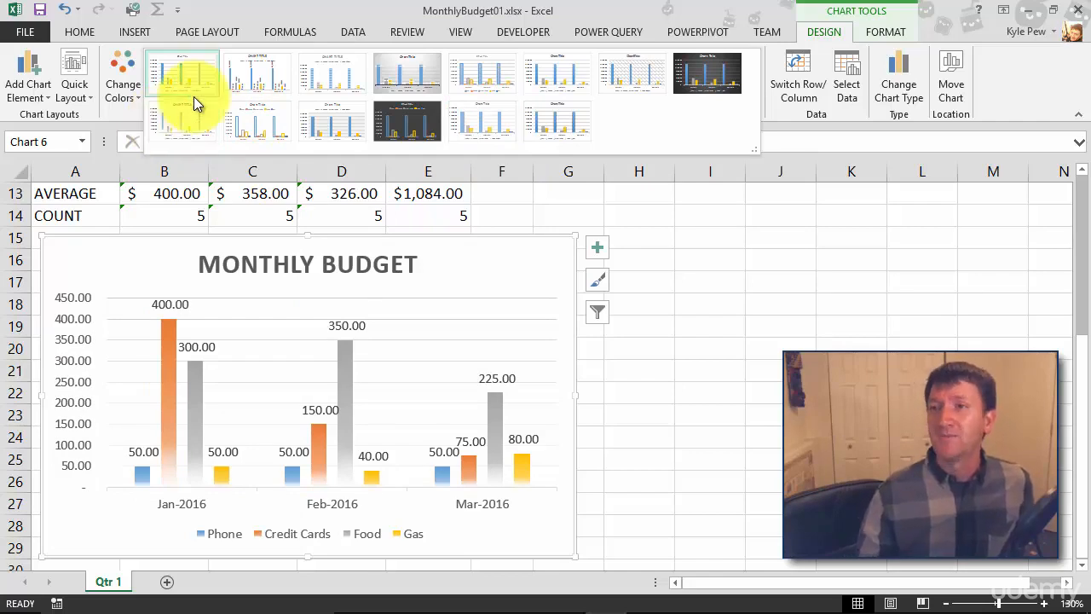
Step: Fill the Credit Cards series columns in the Monthly Budget chart with the standard dark red
left_click(897, 35)
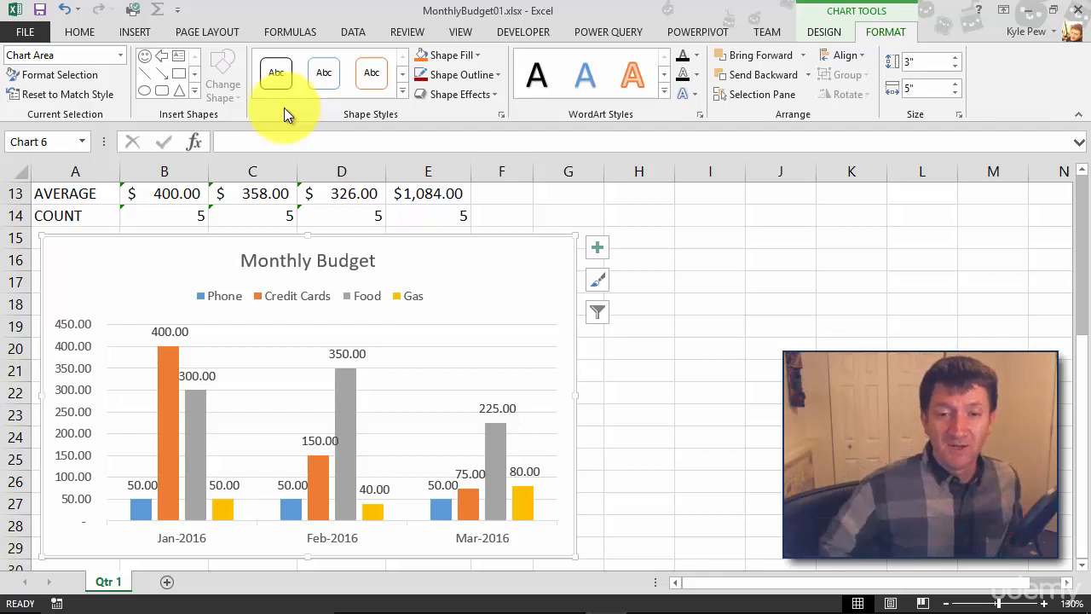
mouse_move(167, 373)
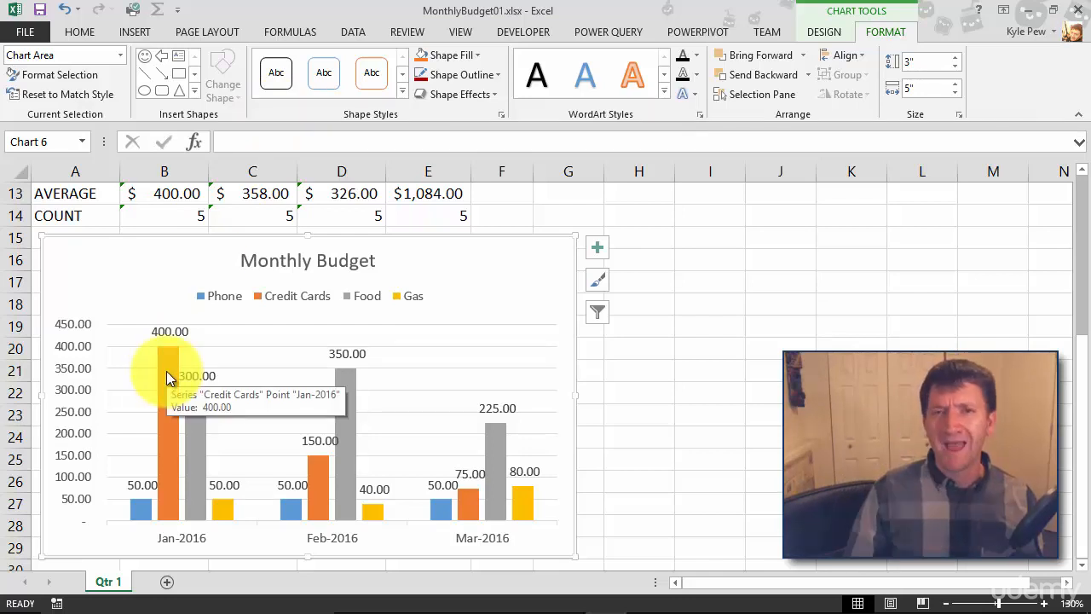
left_click(167, 373)
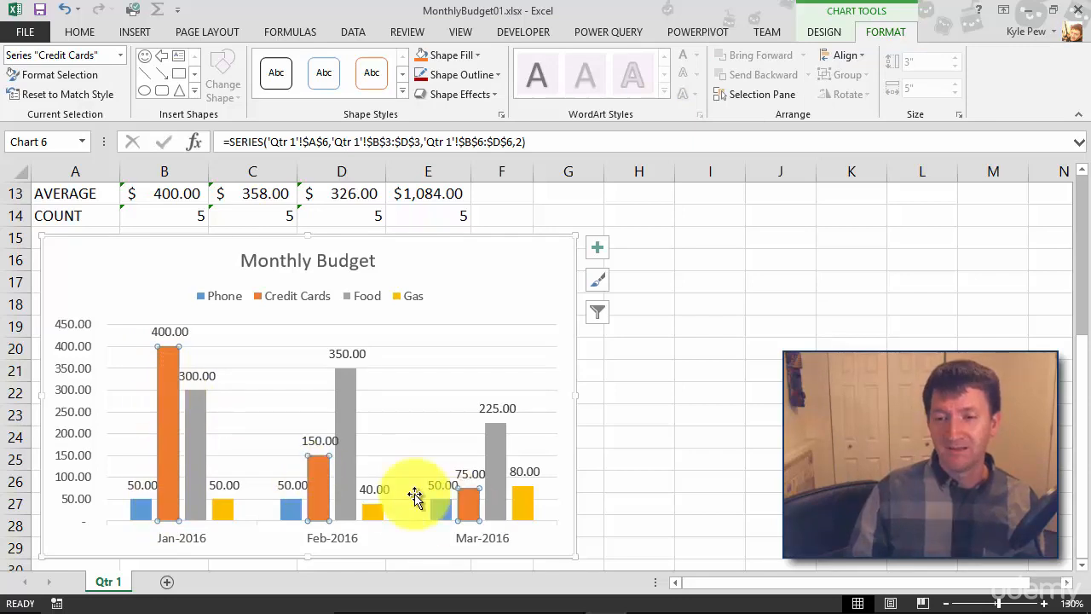
mouse_move(177, 462)
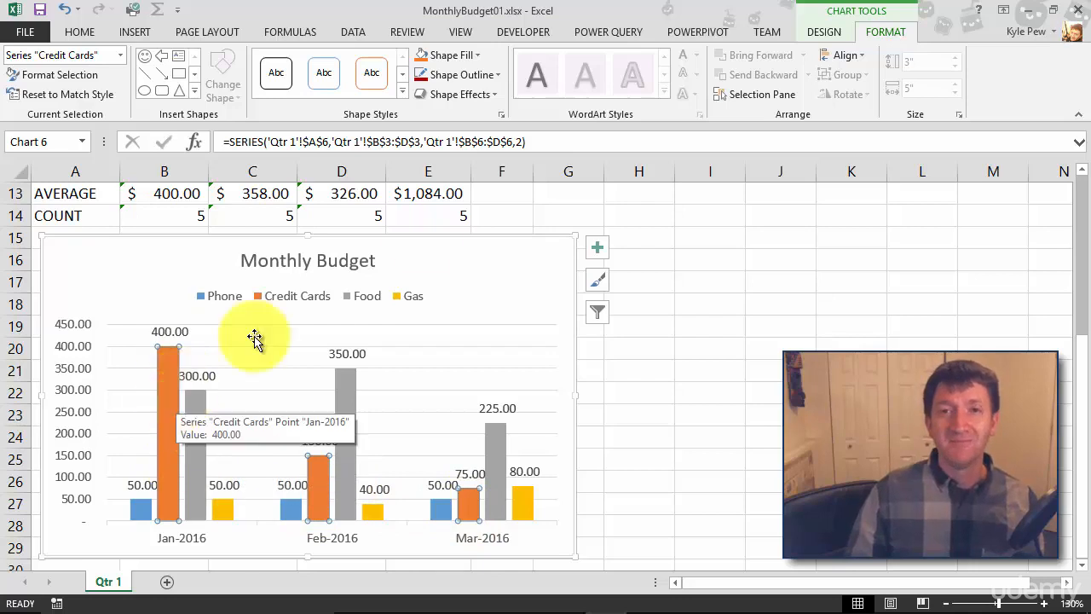
left_click(479, 57)
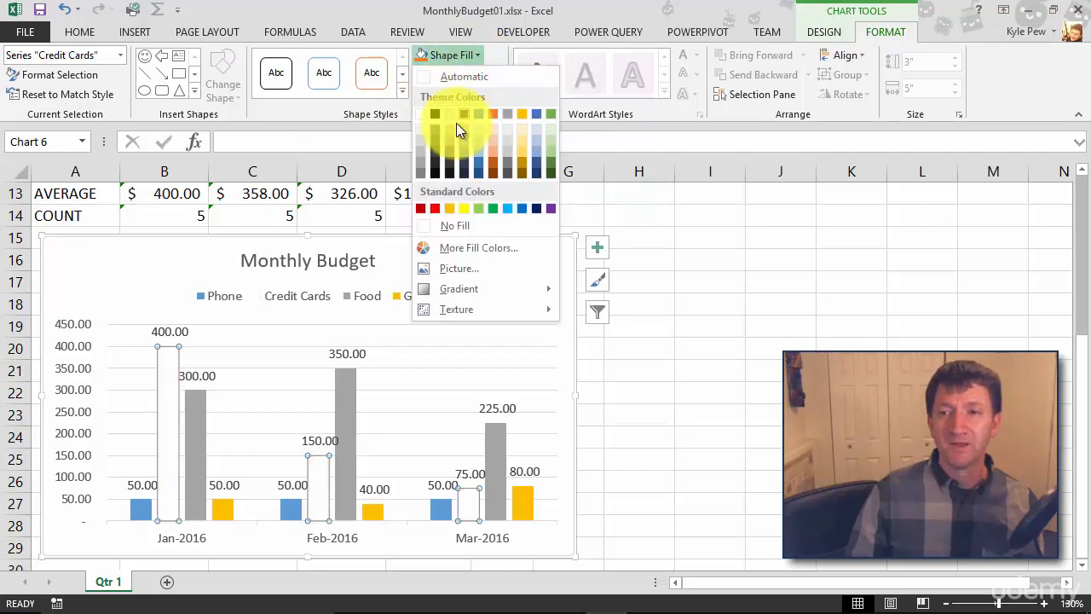
left_click(424, 208)
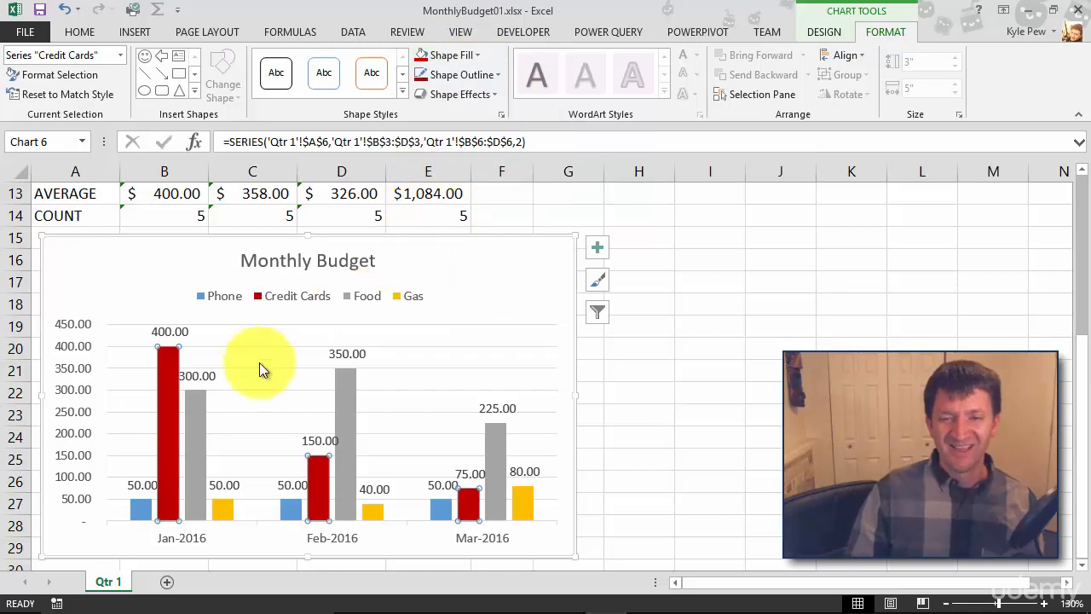
Step: Fill the Food series columns with a darker shade of the green theme color
left_click(194, 428)
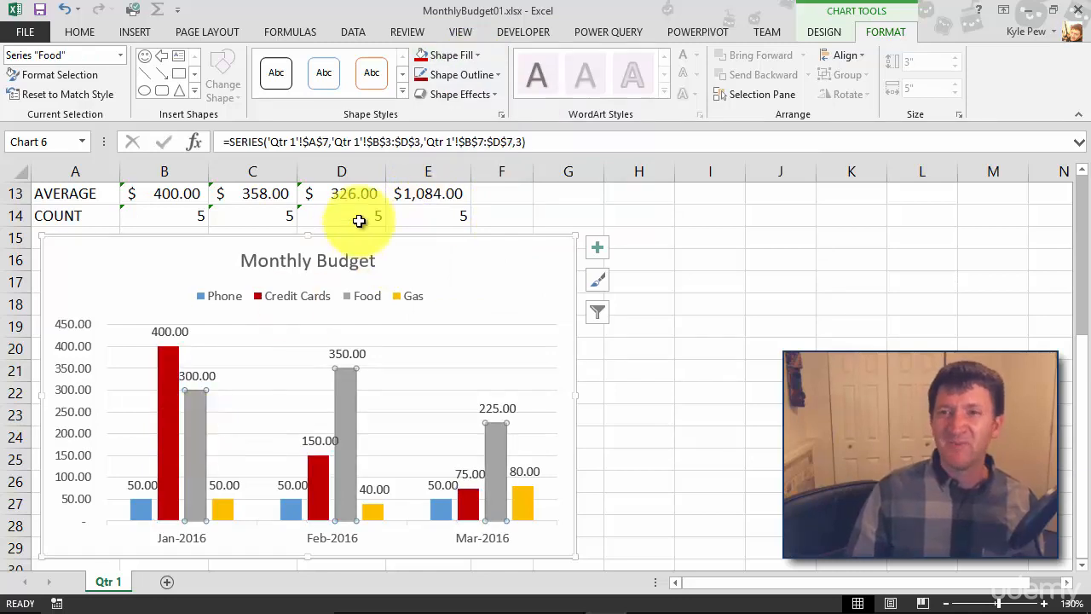
left_click(475, 55)
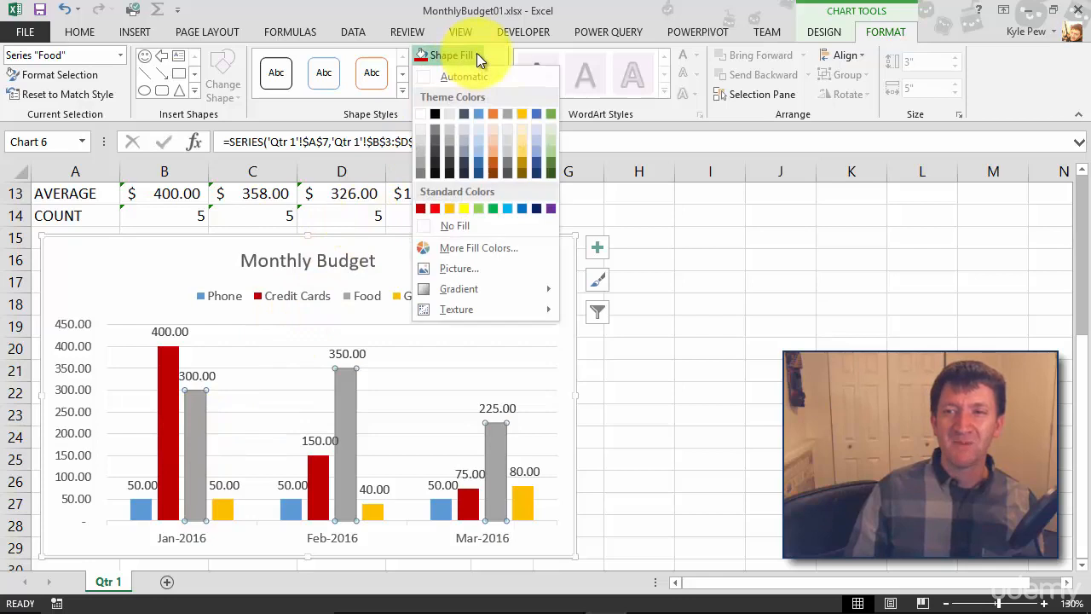
left_click(548, 161)
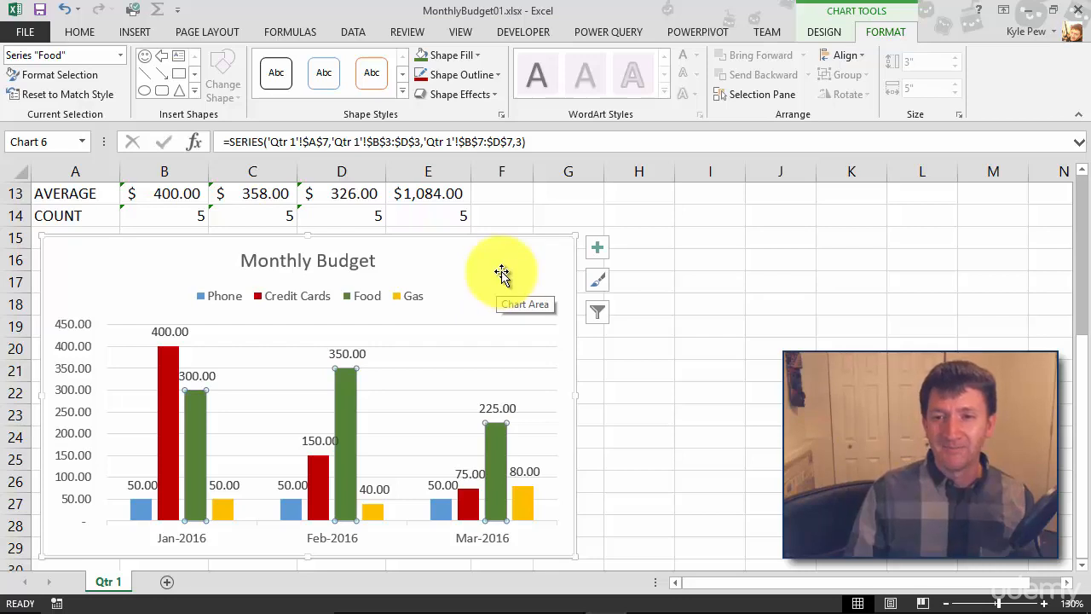
Step: Fill the chart's plot area with the lightest gray shade of the white theme color
left_click(509, 330)
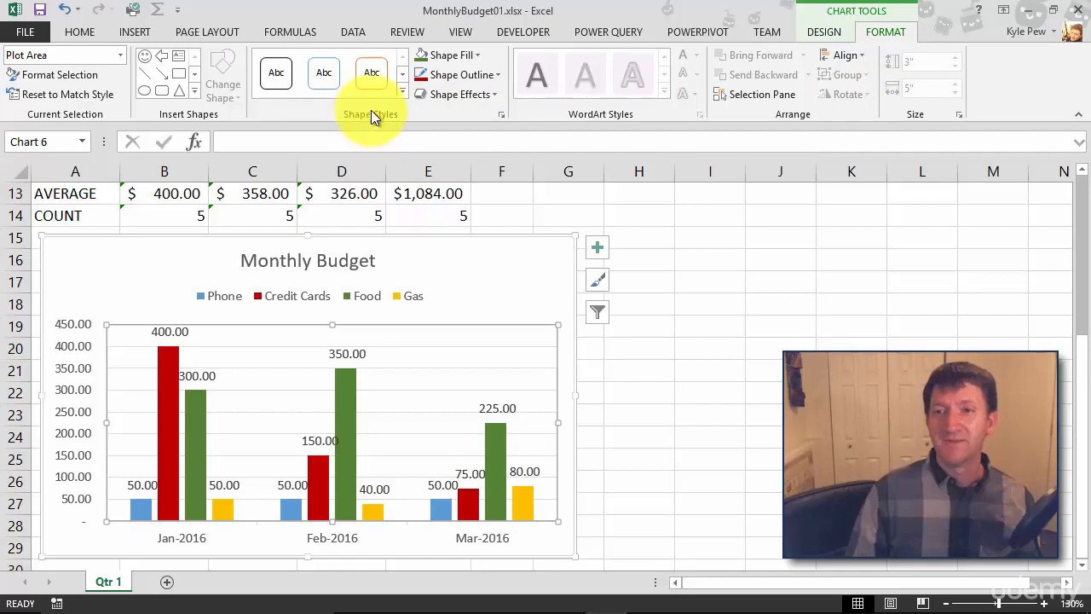
left_click(476, 54)
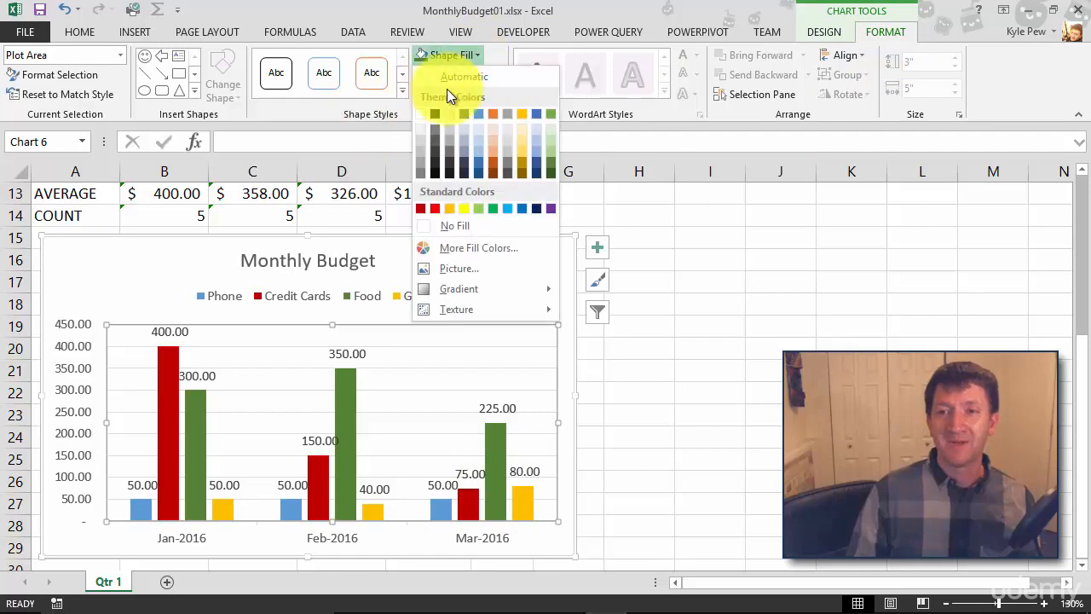
left_click(423, 139)
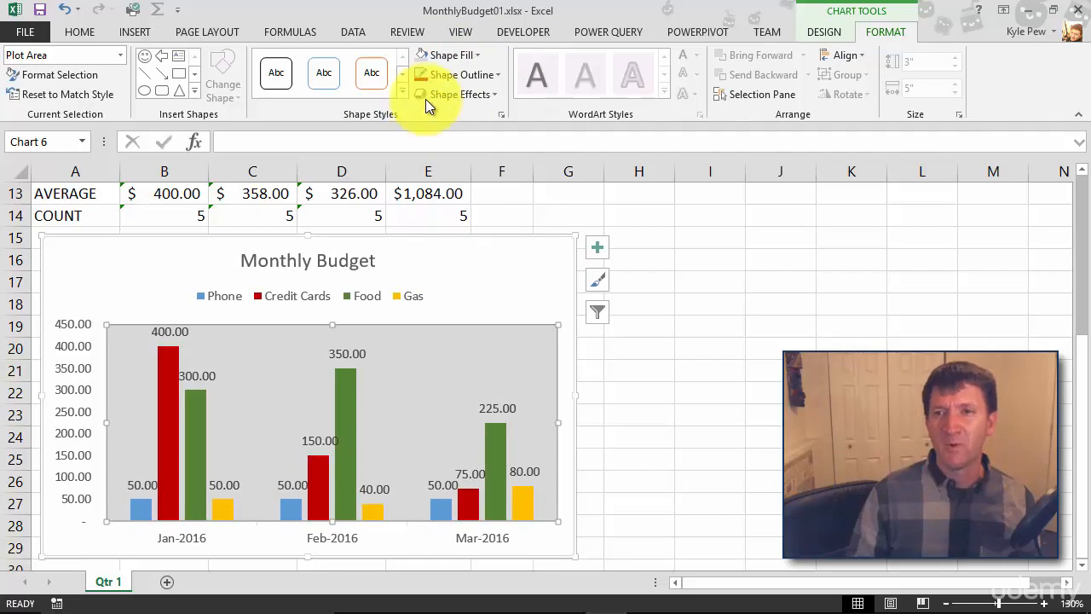
left_click(475, 56)
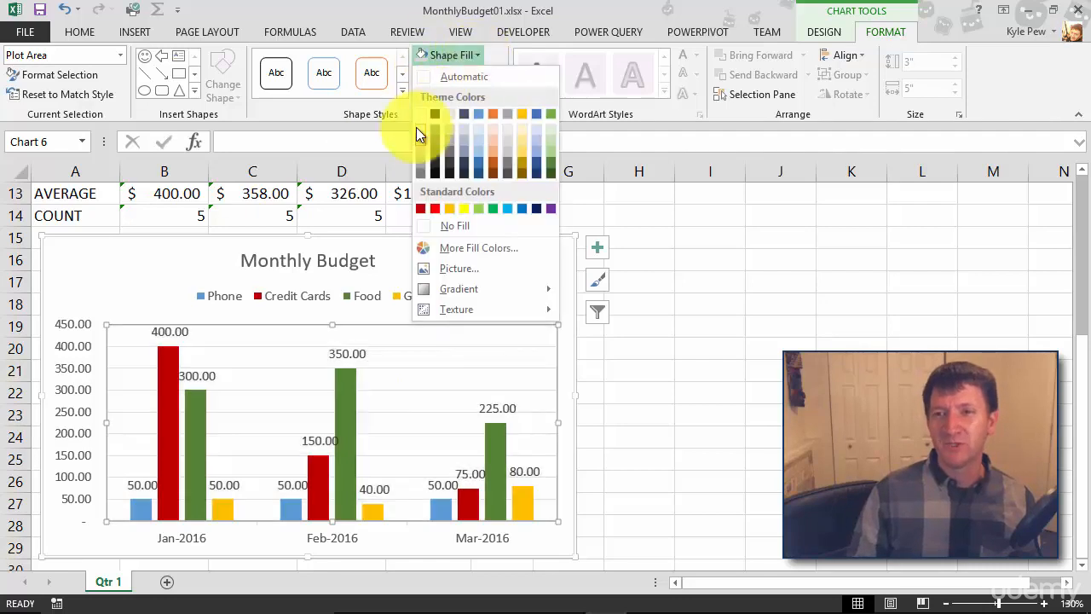
left_click(417, 128)
left_click(542, 262)
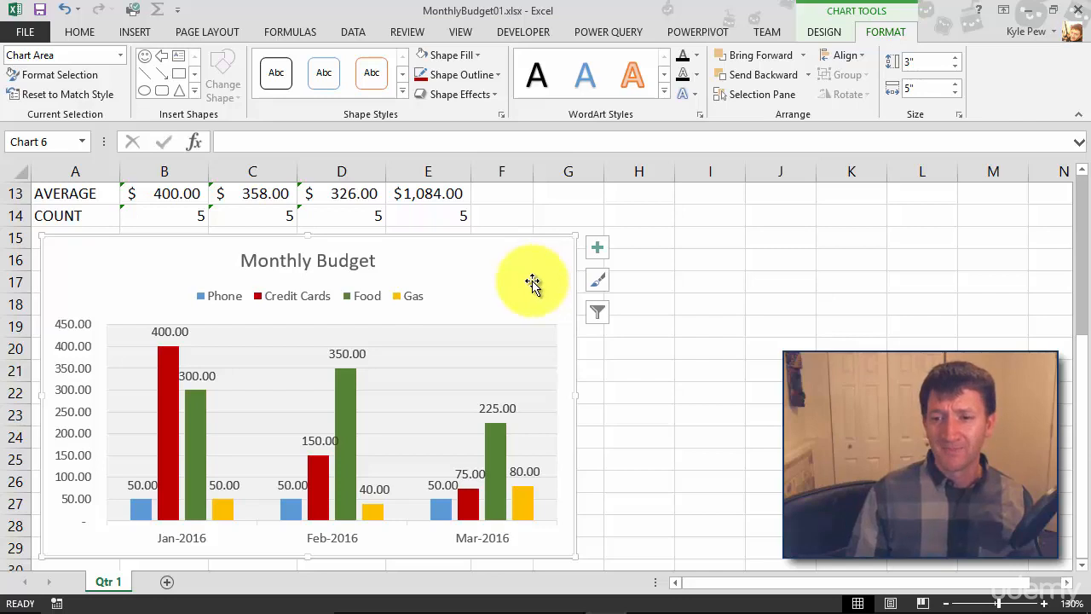
Step: Format the chart legend text as bold with a font size of 12
left_click(273, 295)
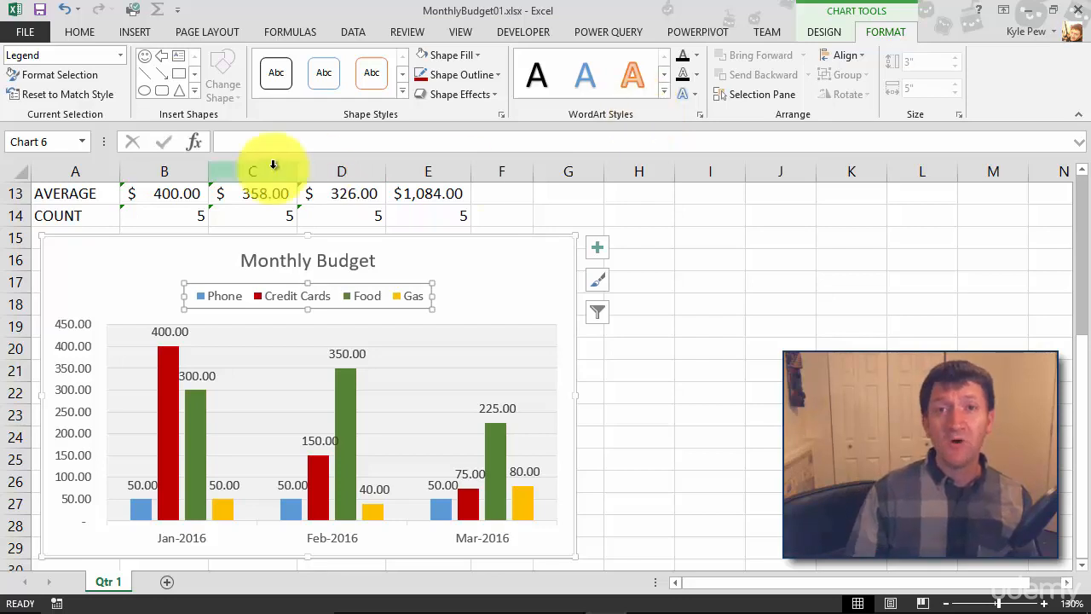
left_click(78, 32)
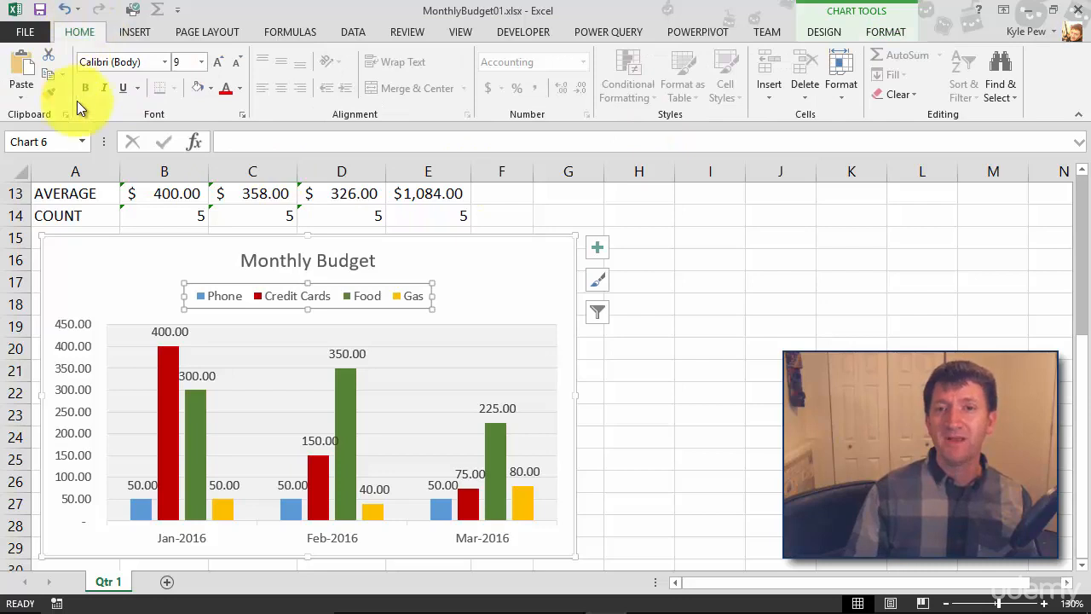
left_click(203, 61)
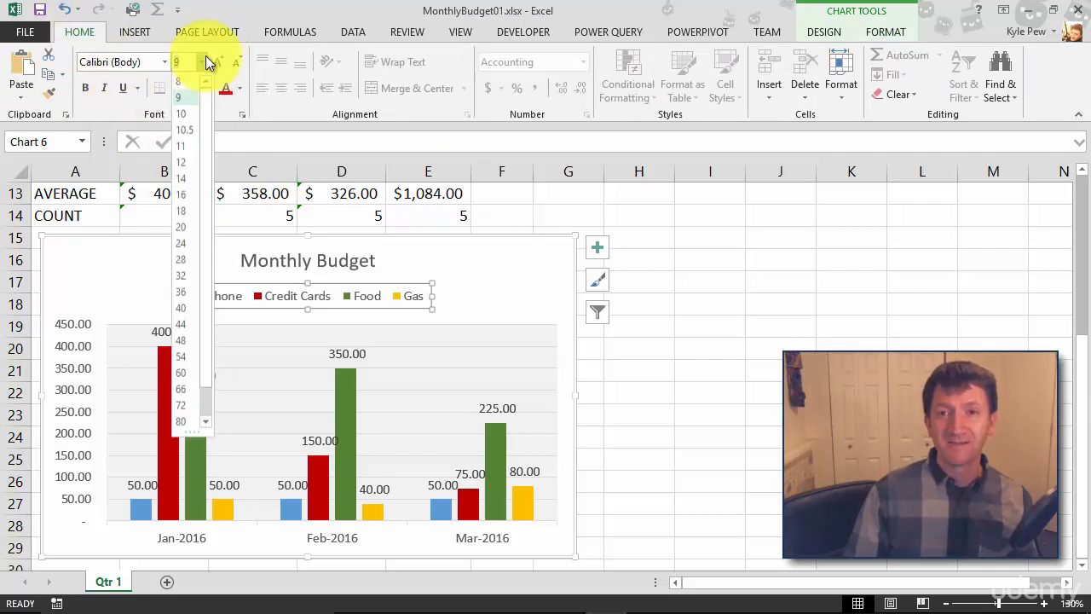
left_click(182, 162)
left_click(86, 87)
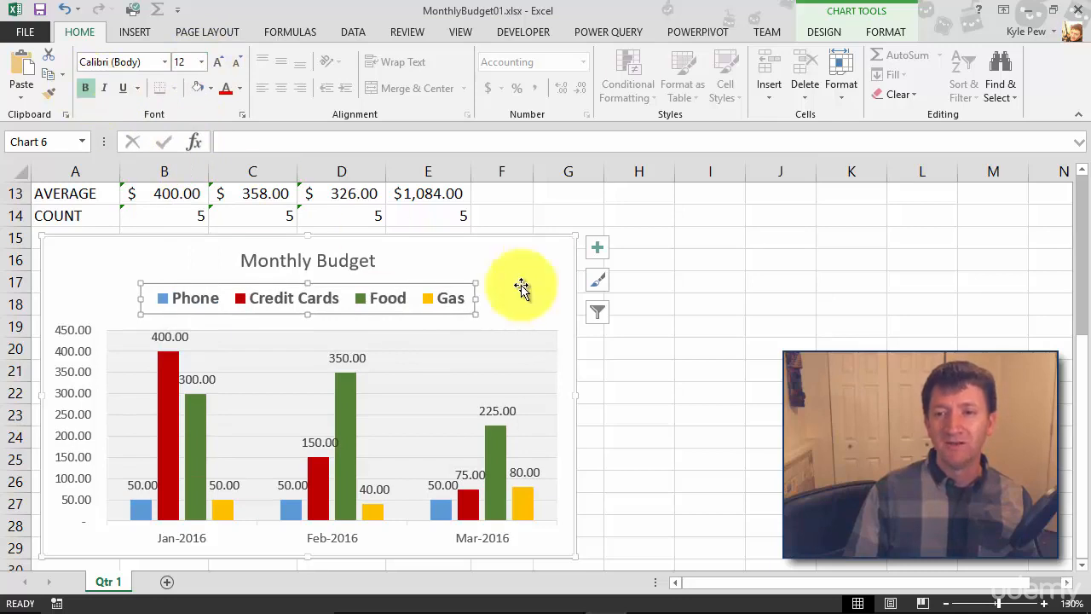
left_click(540, 258)
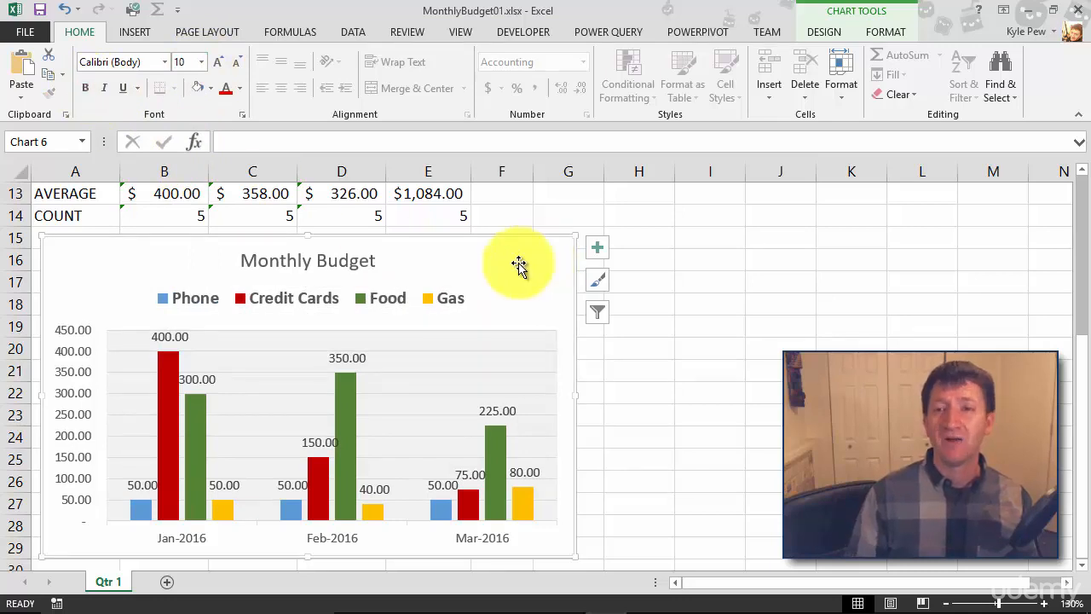
Step: Enlarge the Monthly Budget chart title to font size 20 and make it bold
left_click(368, 261)
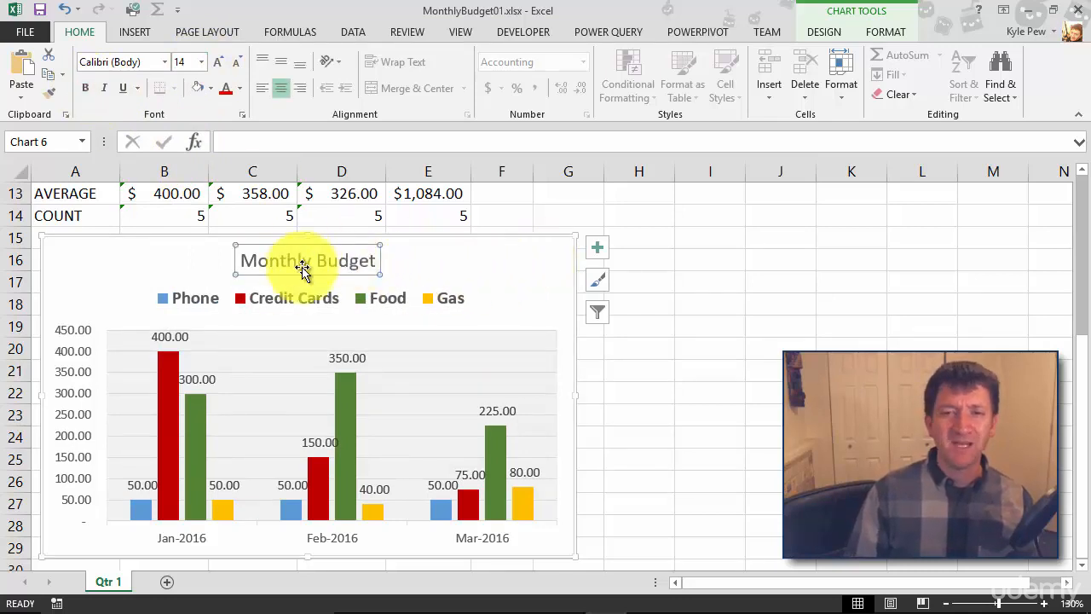
left_click(217, 62)
left_click(218, 62)
left_click(217, 62)
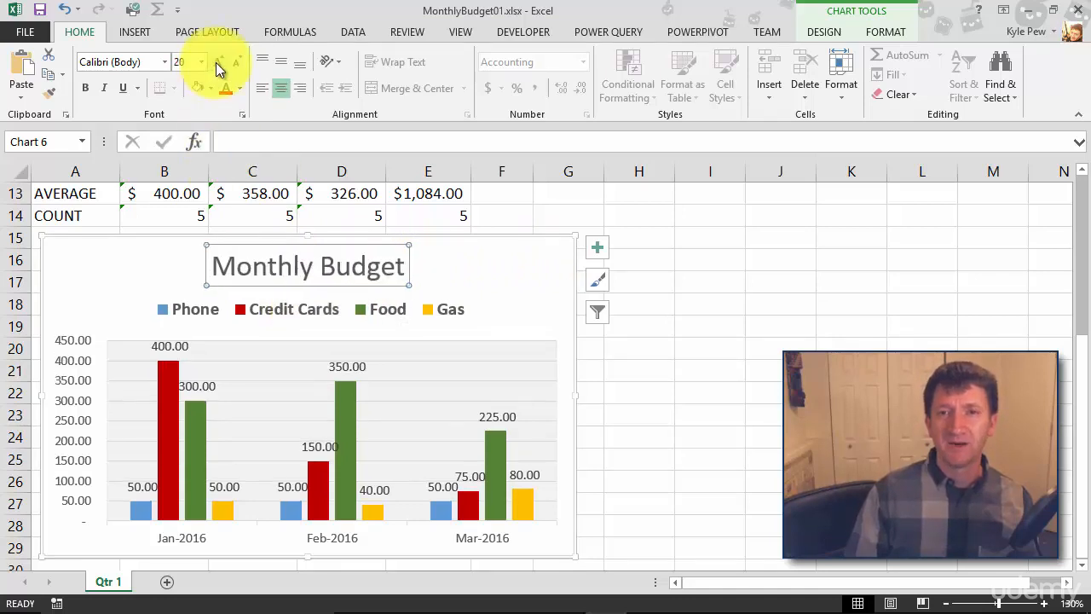
left_click(89, 87)
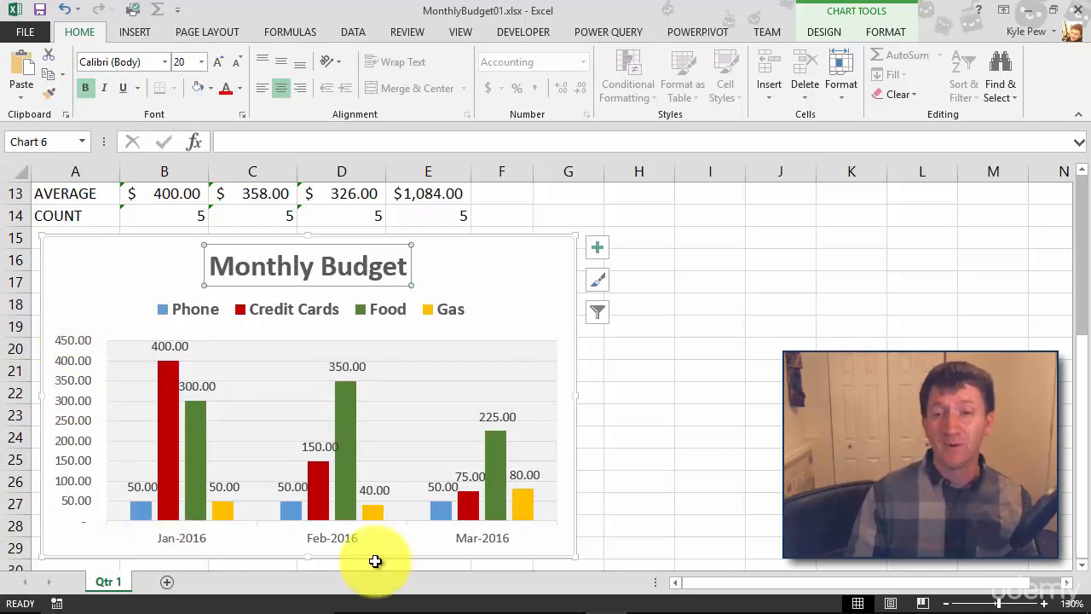
Step: Make the labels of both the horizontal month axis and the vertical value axis bold
left_click(342, 537)
left_click(86, 89)
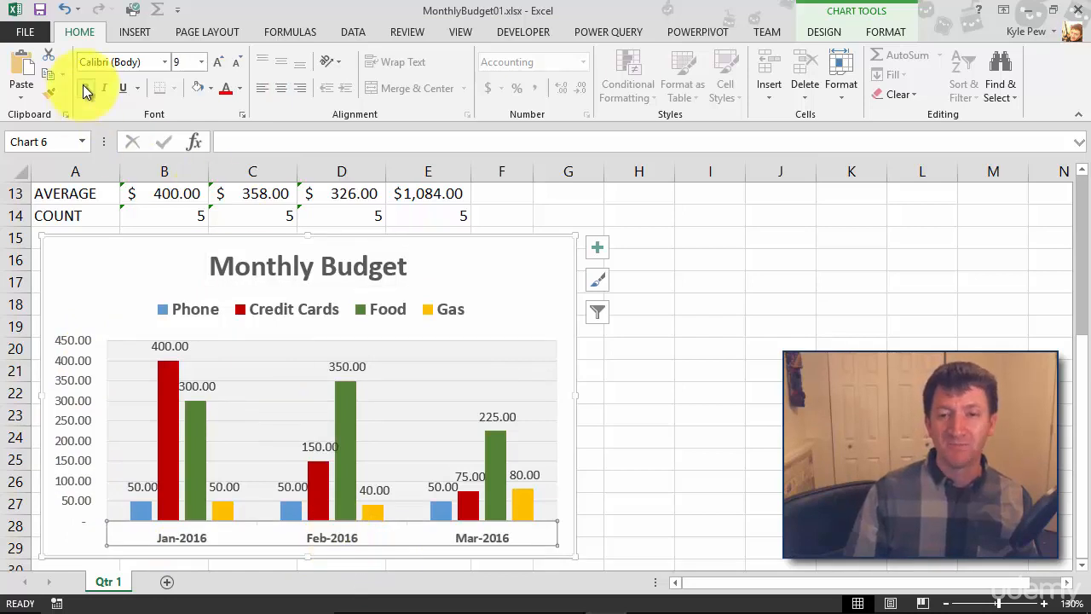
left_click(80, 343)
left_click(91, 89)
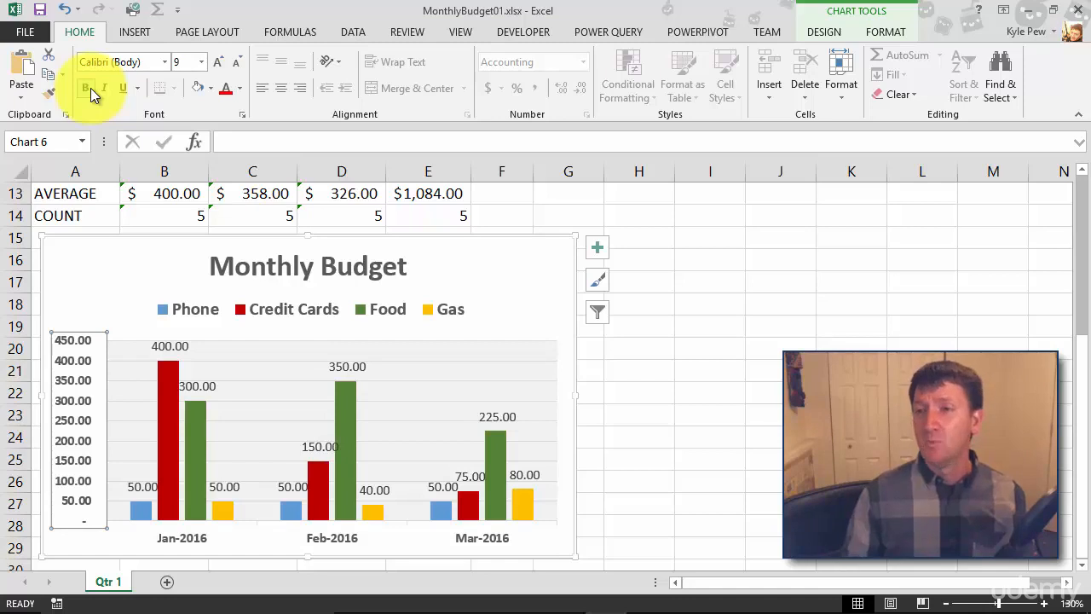
left_click(839, 31)
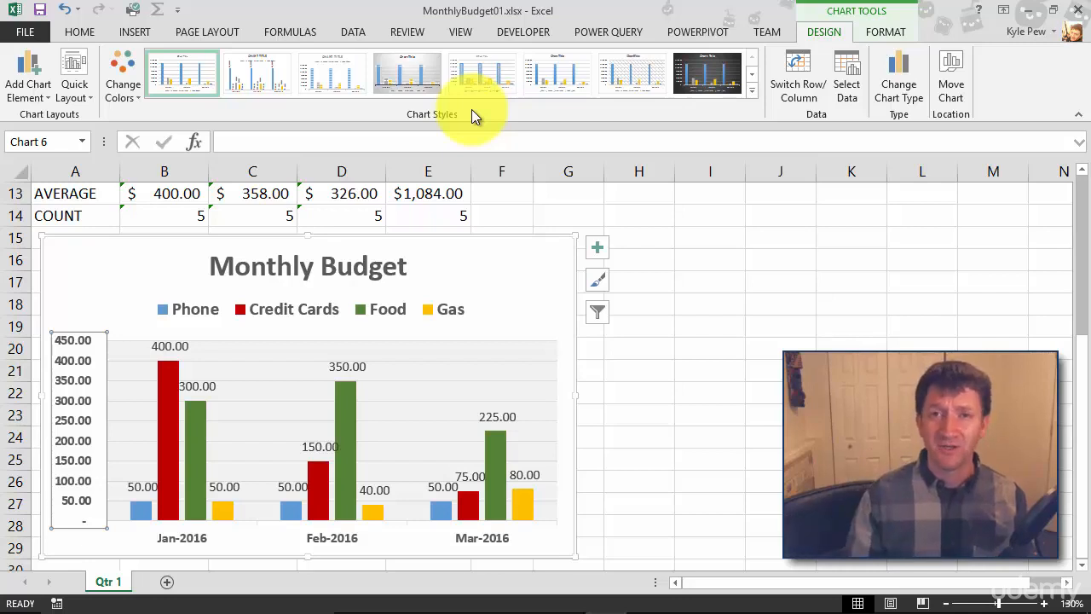
left_click(885, 32)
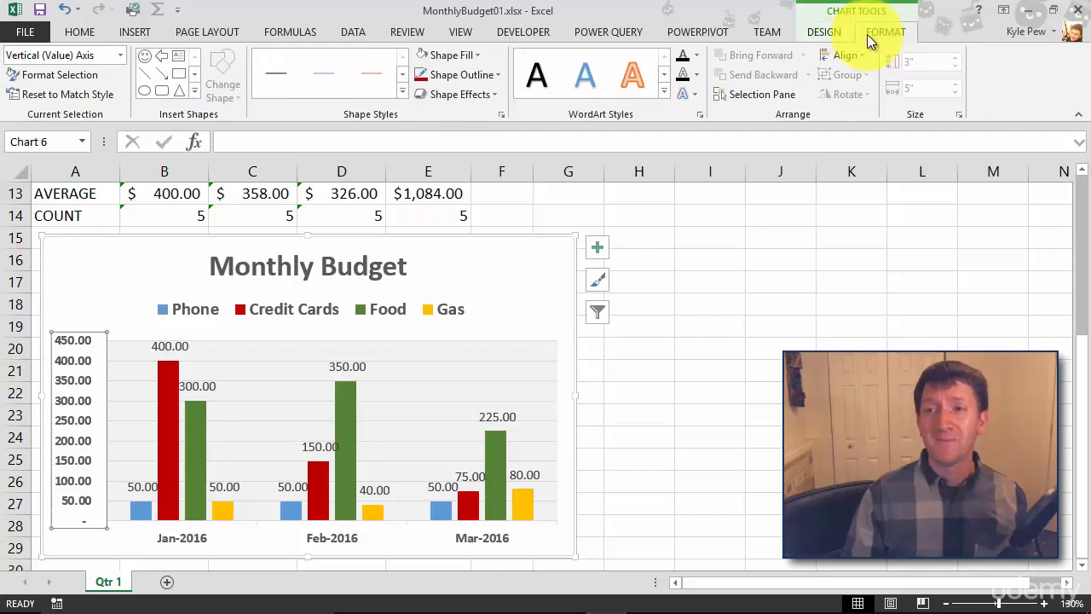